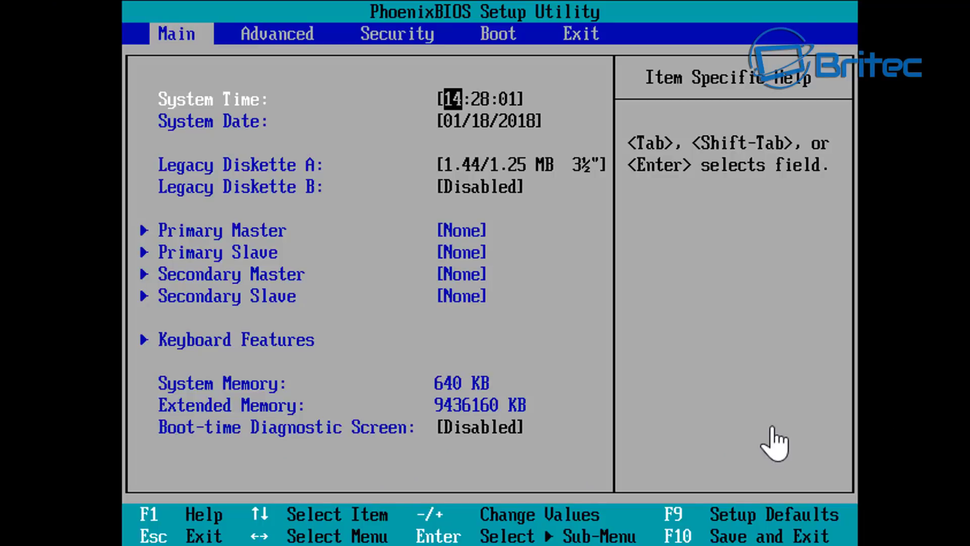
Step: Move CD-ROM Drive to the top of the Boot order, then save and exit PhoenixBIOS
key(Right)
key(Right)
key(Right)
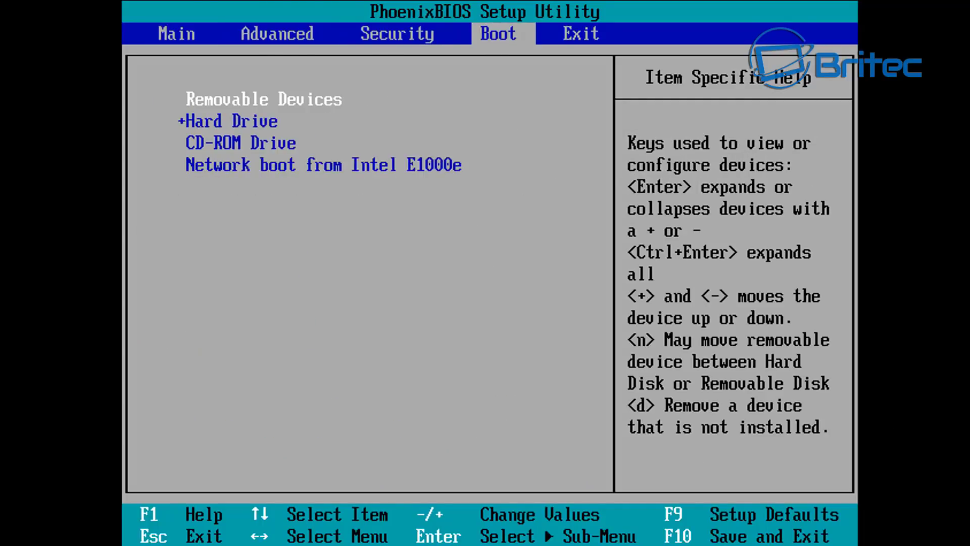
key(Down)
key(Down)
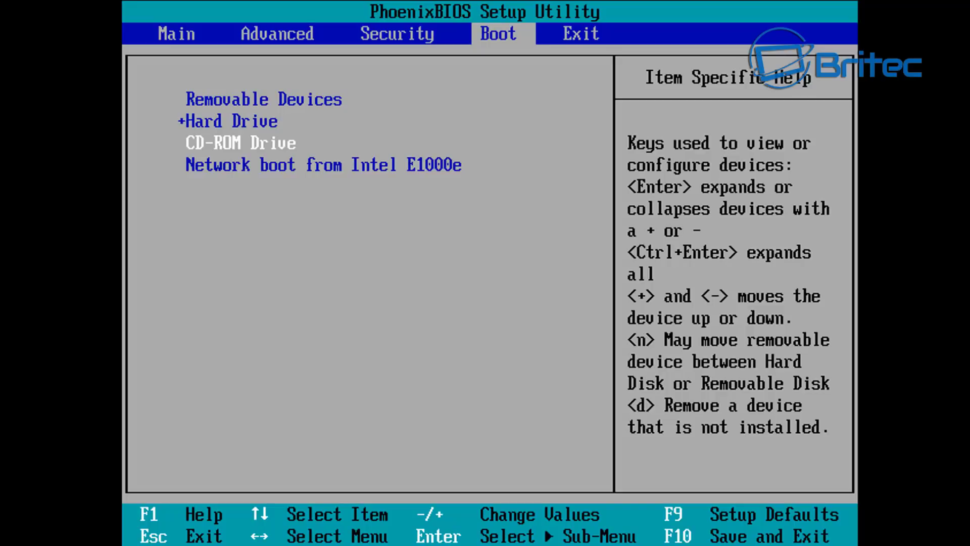
key(plus)
key(plus)
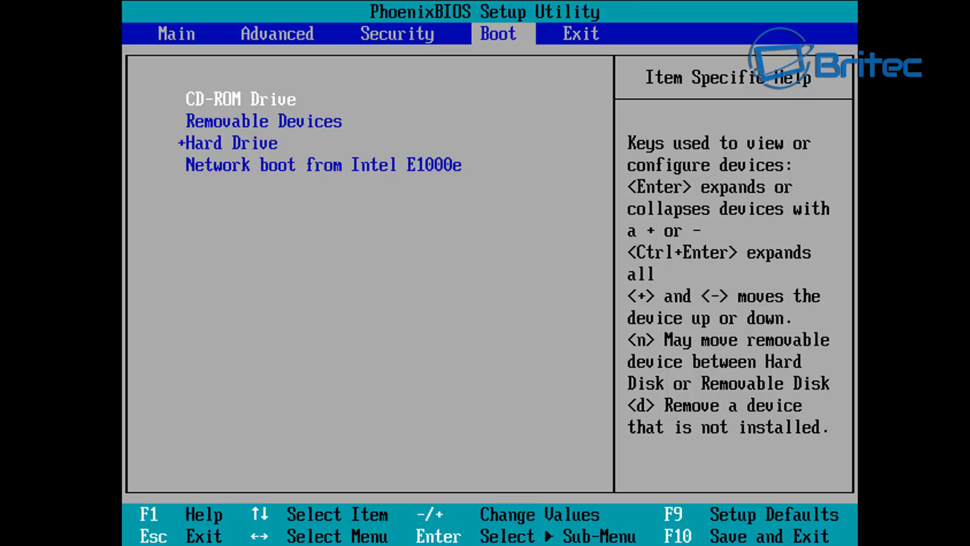
key(F10)
key(Return)
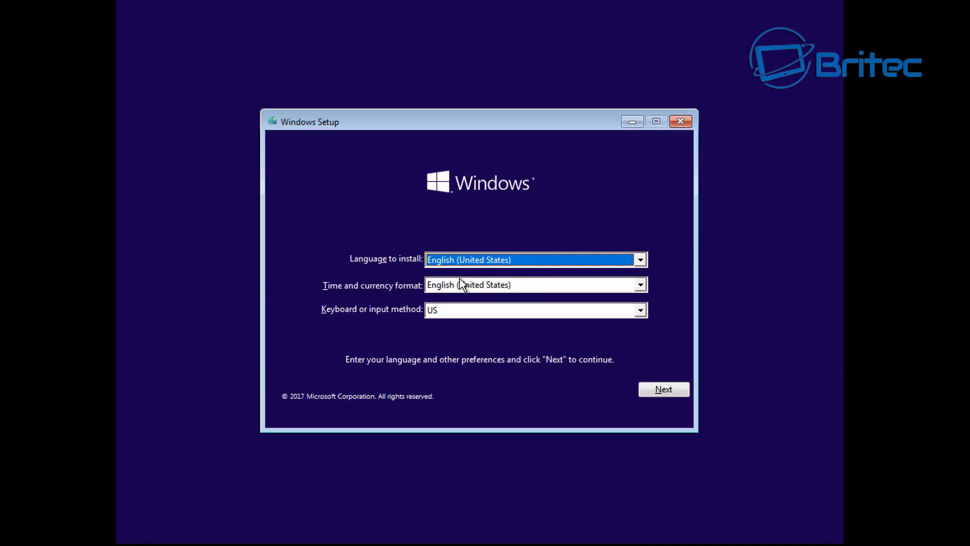
Step: Keep the default language, then go to Repair your computer > Troubleshoot > Startup Repair
click(662, 389)
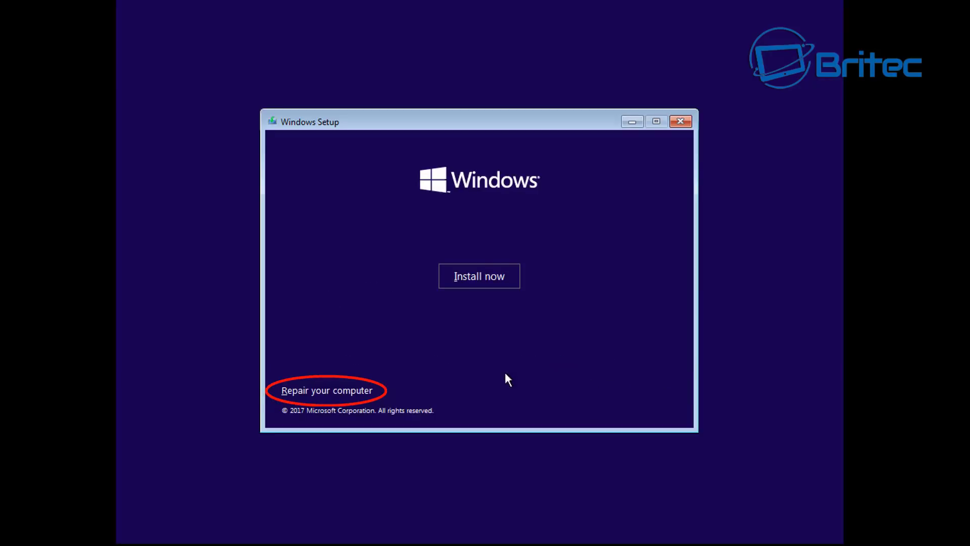
click(323, 397)
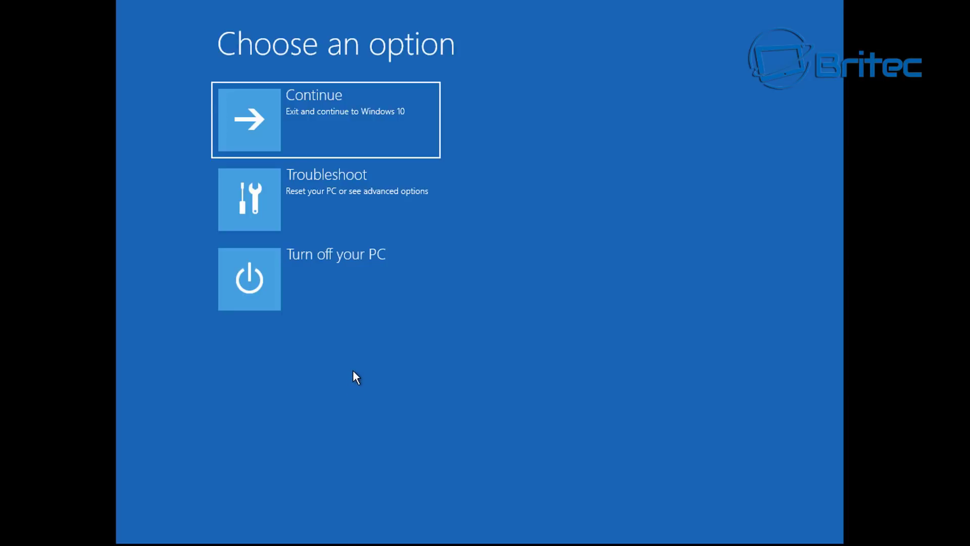
key(Down)
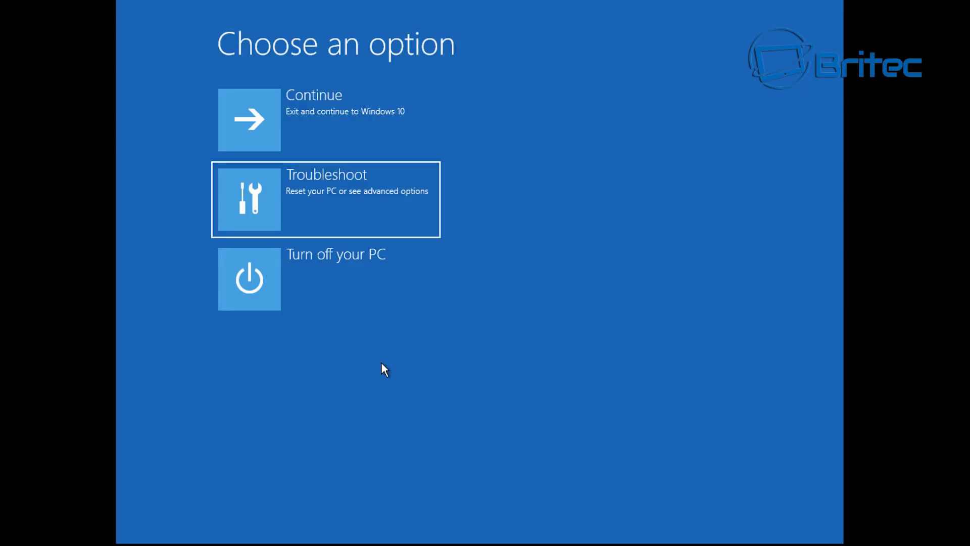
click(399, 217)
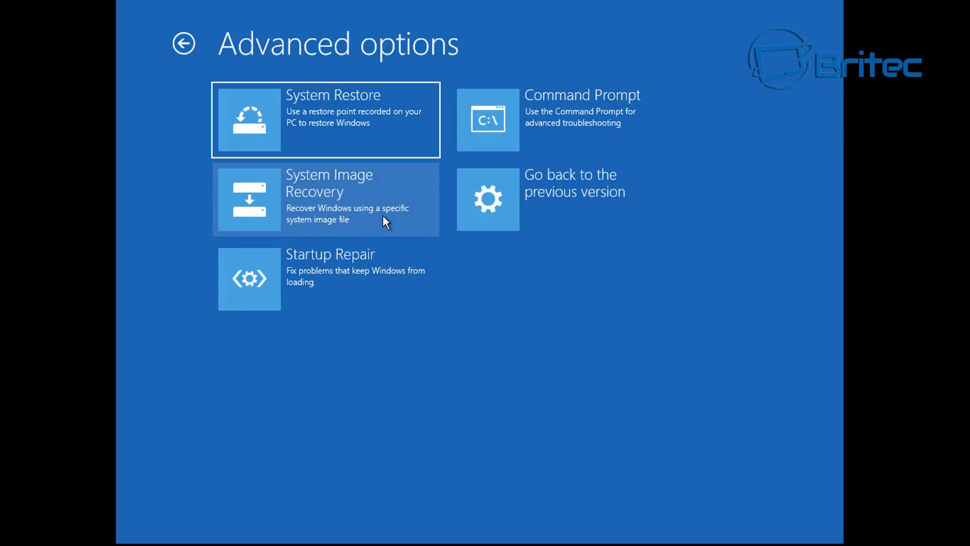
click(360, 276)
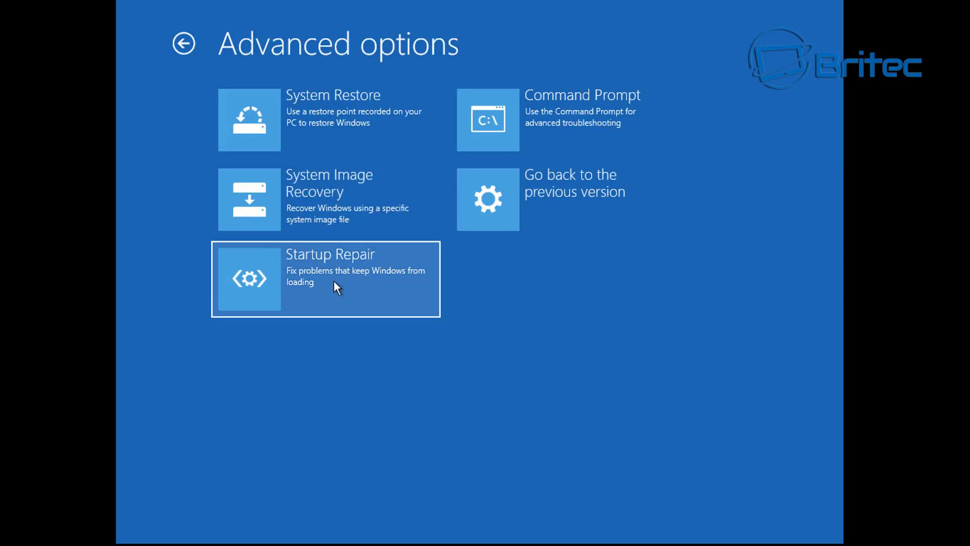
click(363, 283)
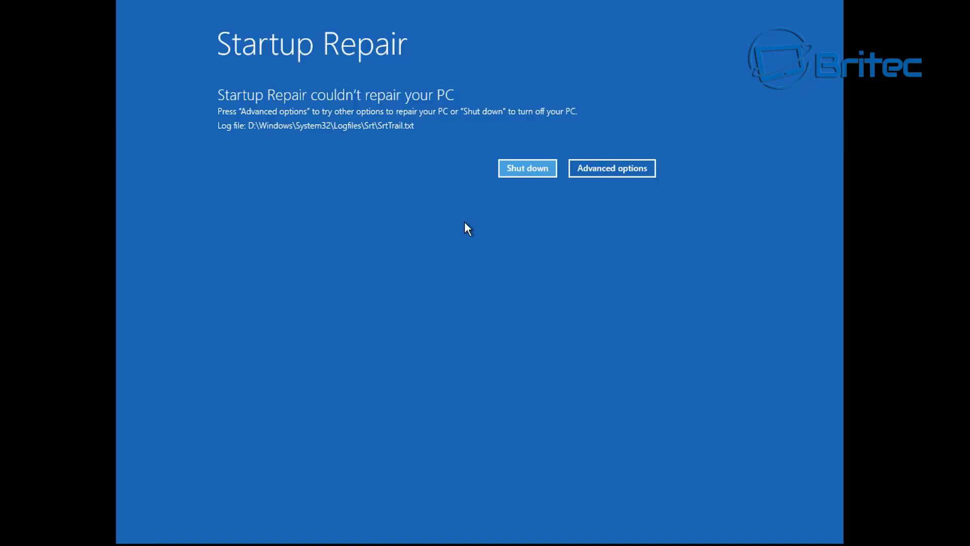
Step: Choose Advanced options on the 'Startup Repair couldn't repair your PC' screen
click(596, 171)
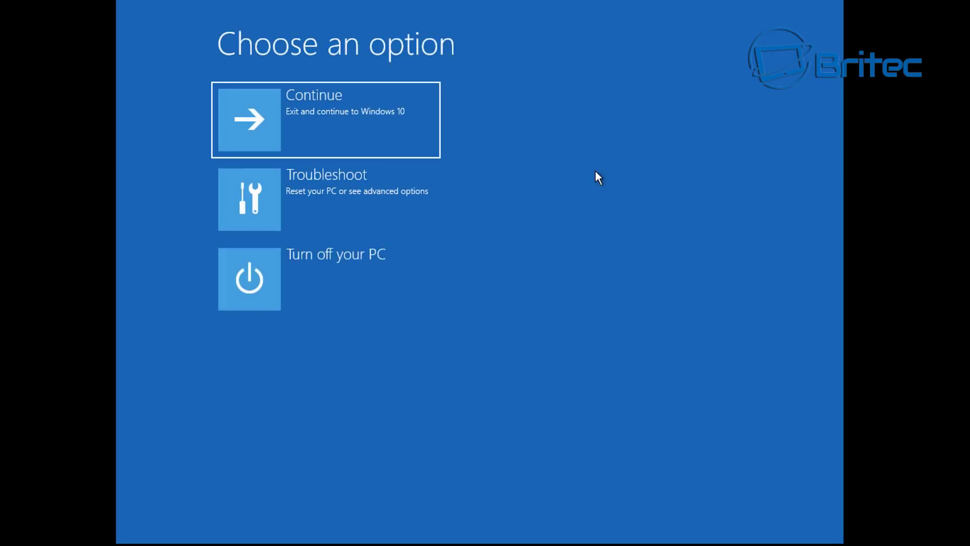
click(410, 210)
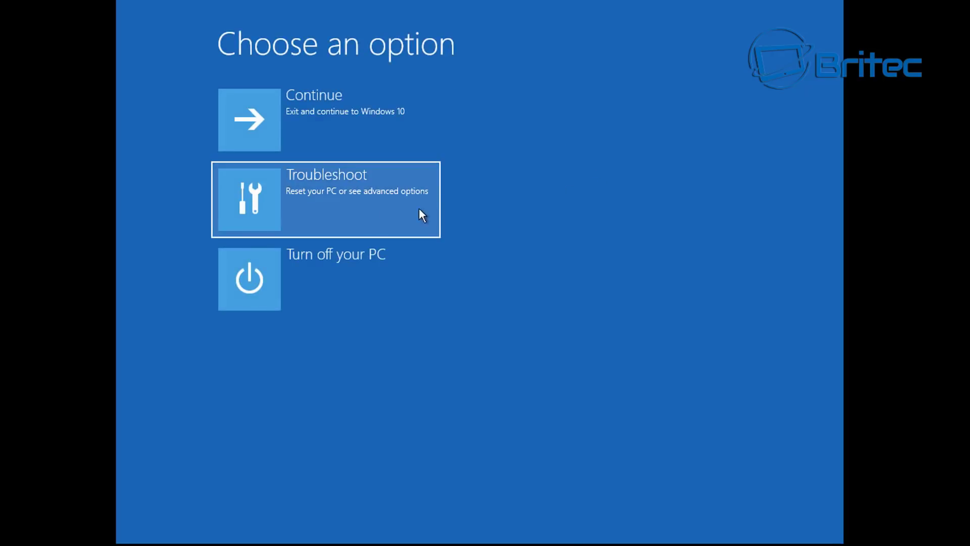
click(393, 213)
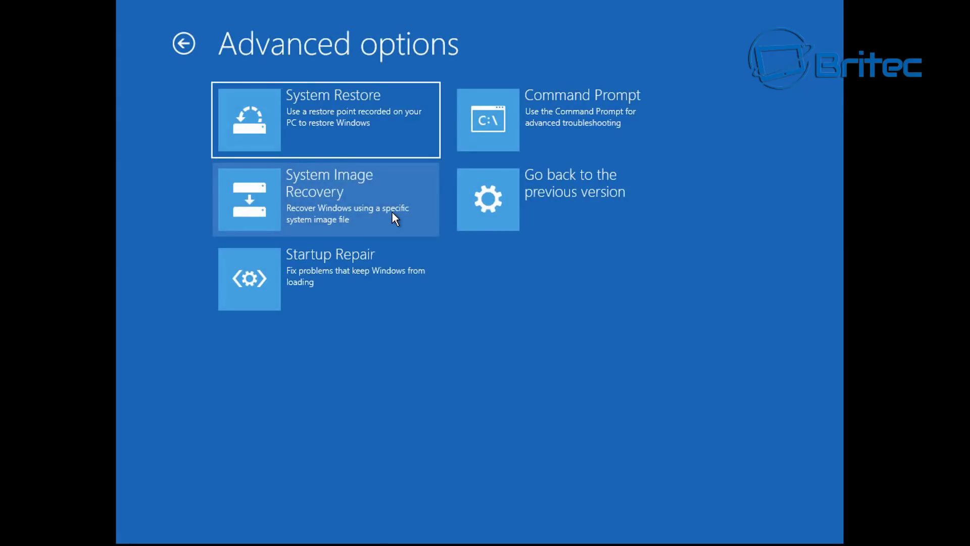
click(374, 131)
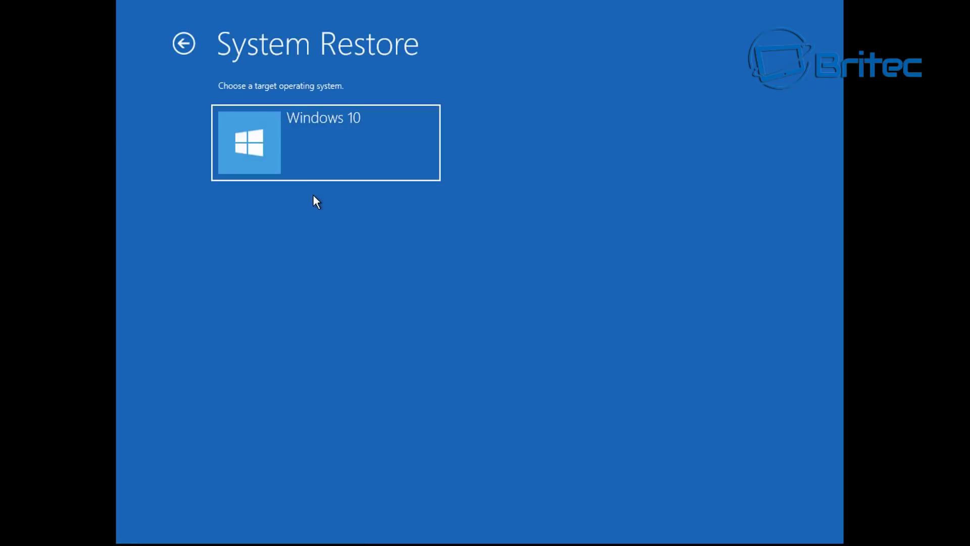
click(335, 163)
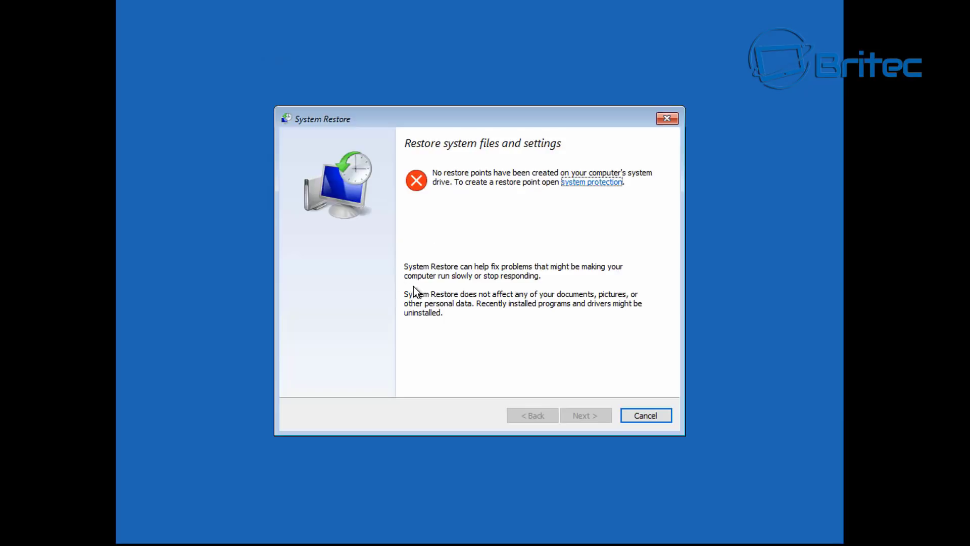
Step: Cancel the System Restore wizard, then open Command Prompt from Troubleshoot's Advanced options
click(649, 419)
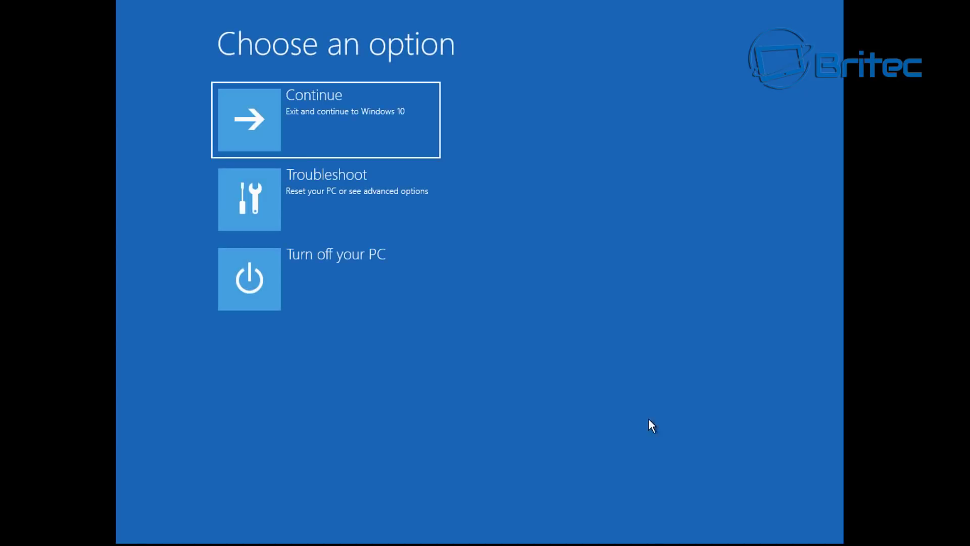
key(Down)
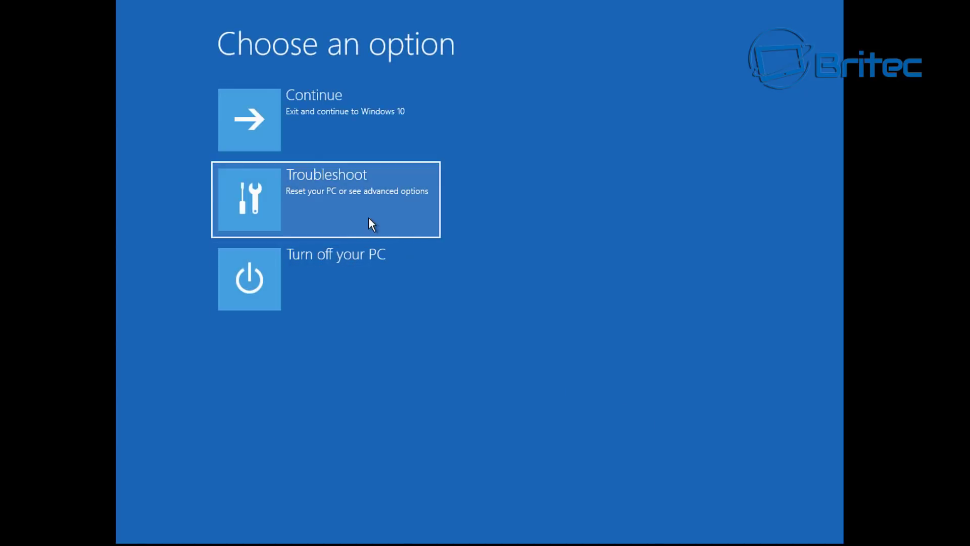
click(401, 219)
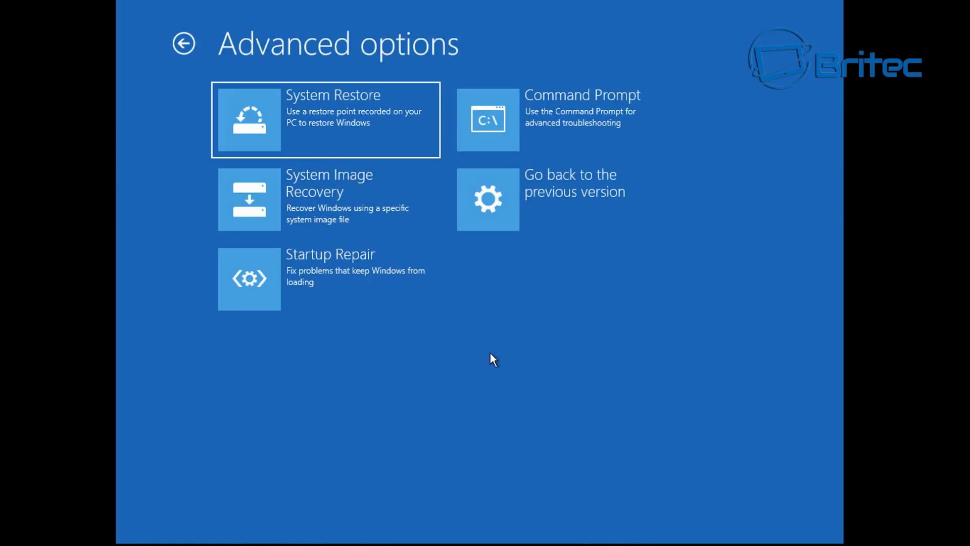
key(Right)
key(Down)
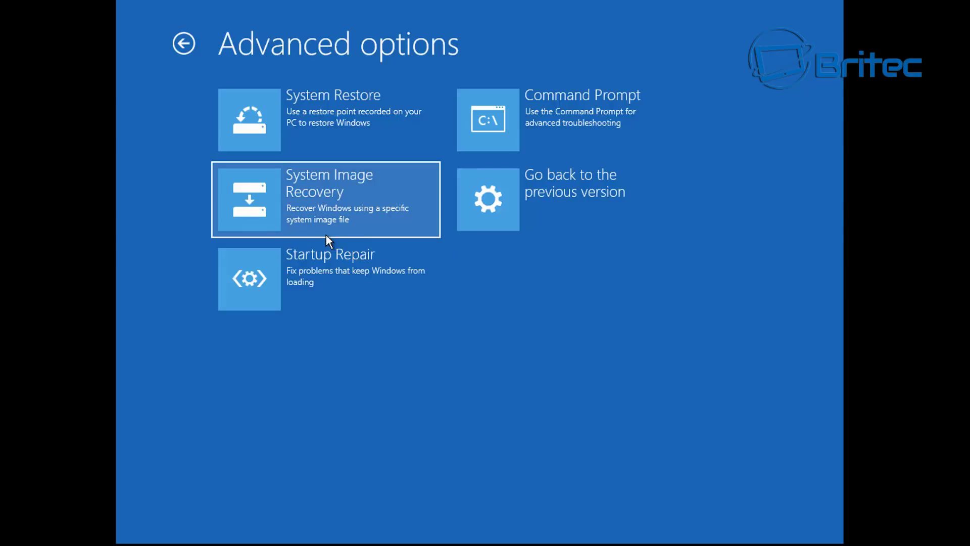
key(Right)
key(Up)
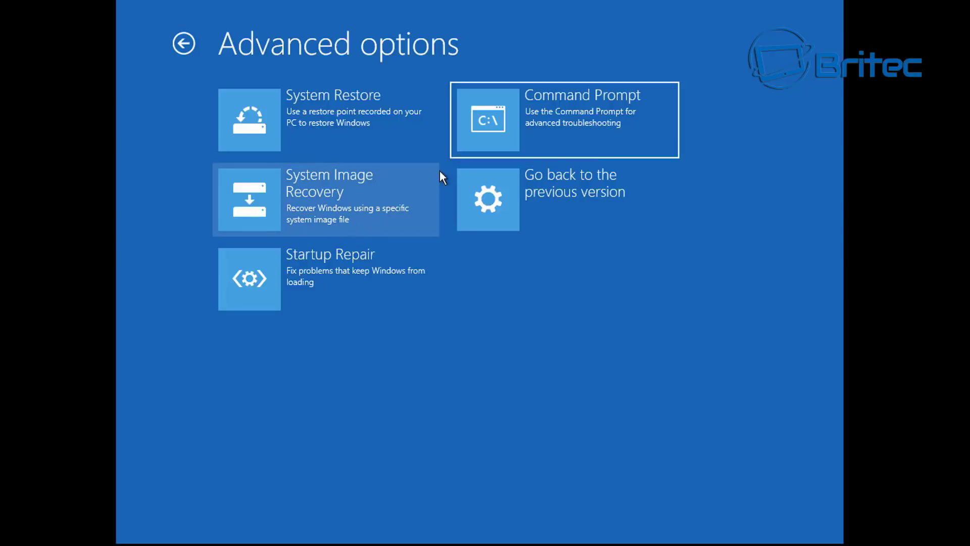
click(595, 137)
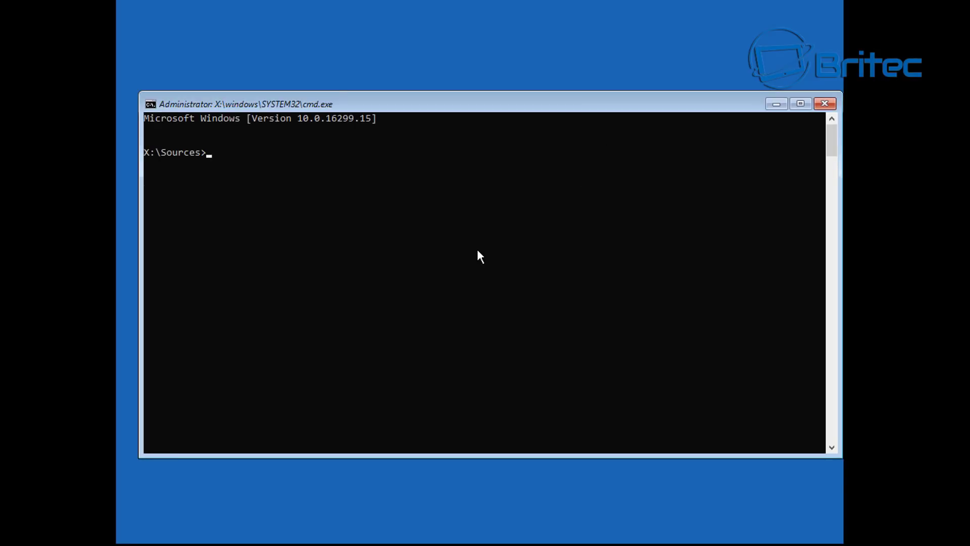
Step: Run bootrec /fixmbr and then bootrec /fixboot in the console
drag(492, 103, 482, 95)
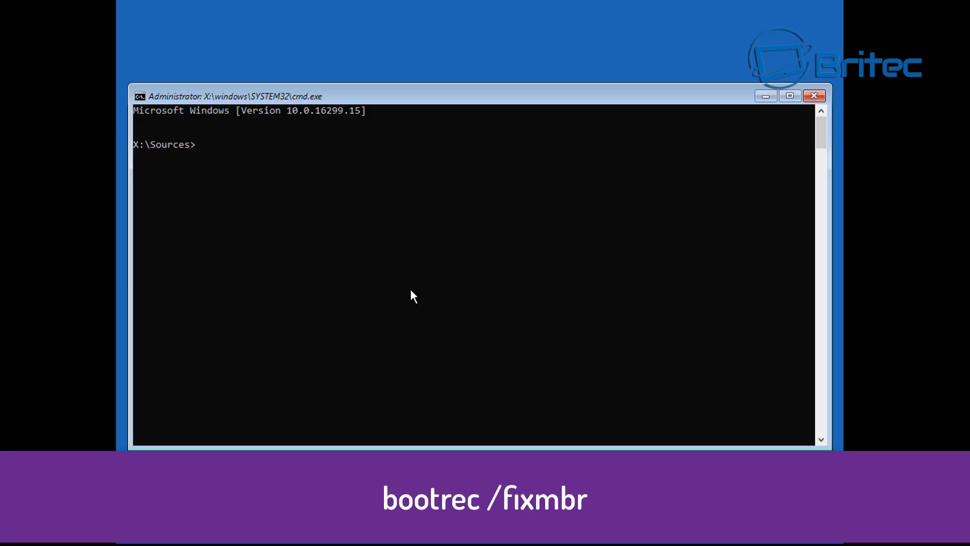
text(bootrec /fixmbr)
key(Return)
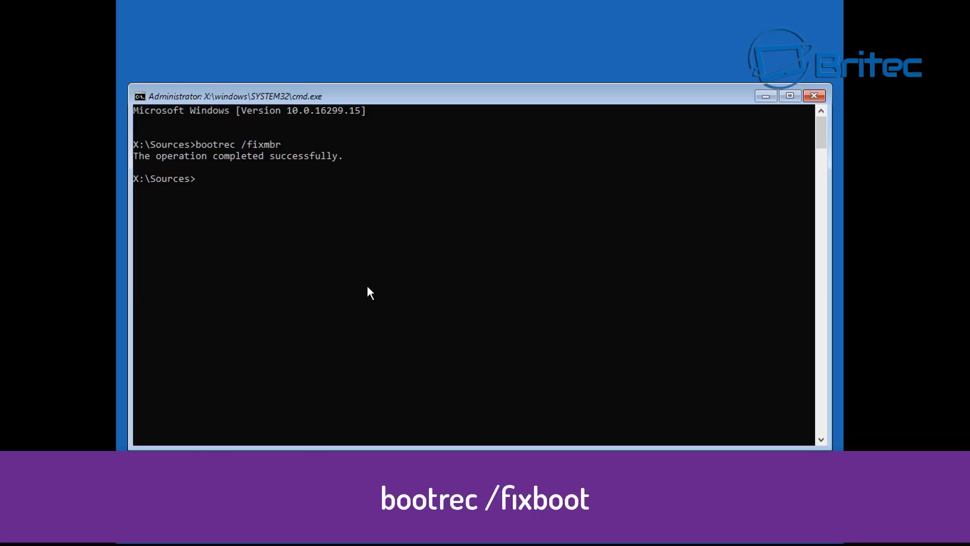
text(bootrec /fixboot)
key(Return)
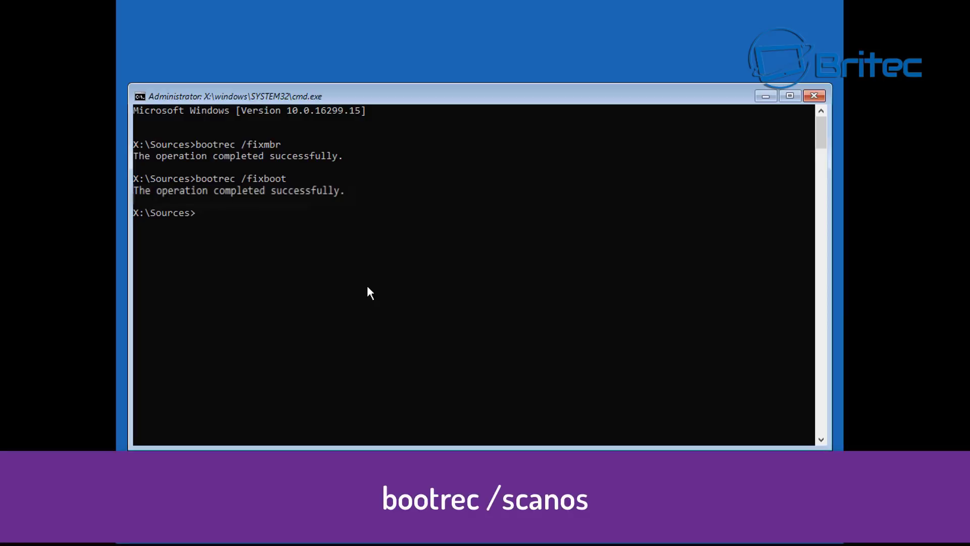
Step: Run bootrec /scanos and then bootrec /rebuildbcd, both finding 0 Windows installations
text(bootrec /scanos)
key(Return)
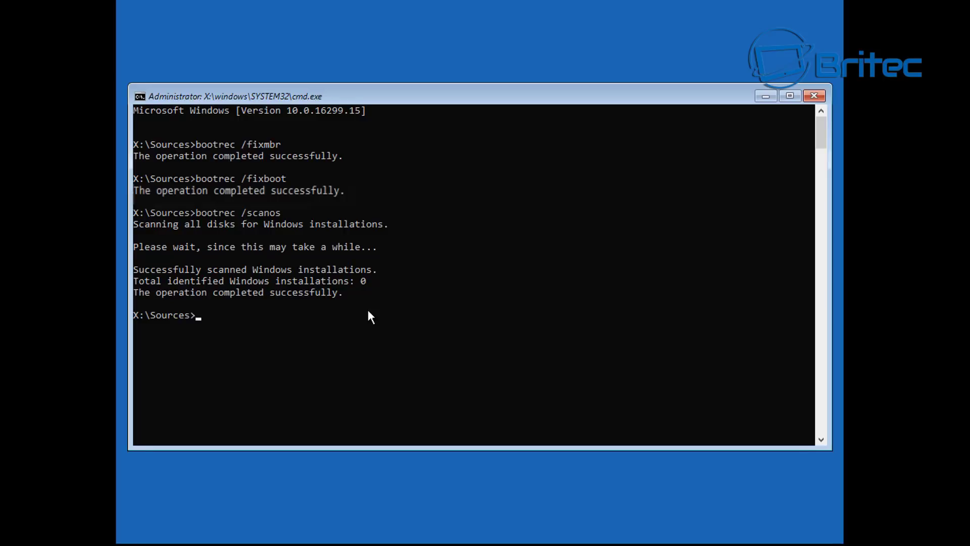
text(bootrec )
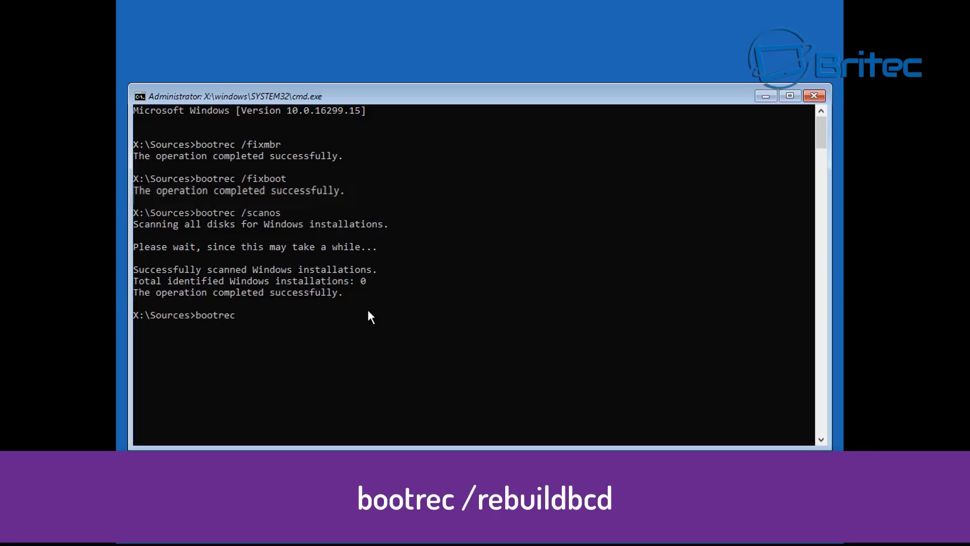
text(/rebuildcd)
key(Return)
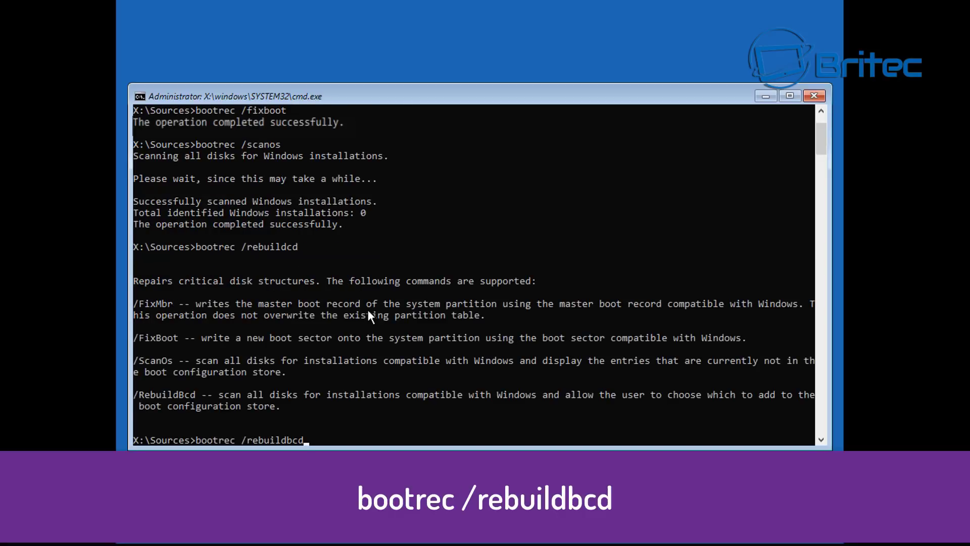
key(Return)
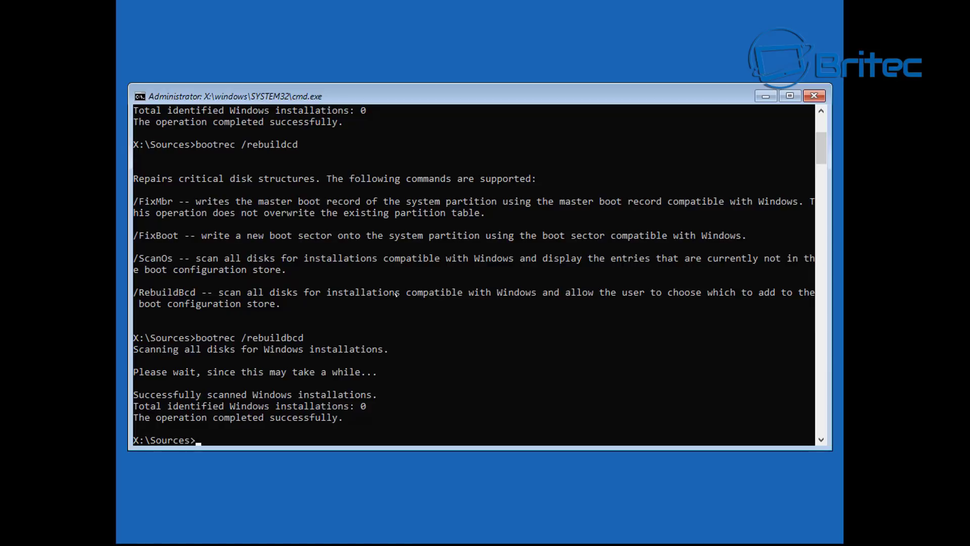
Step: Close the cmd.exe console window
click(819, 97)
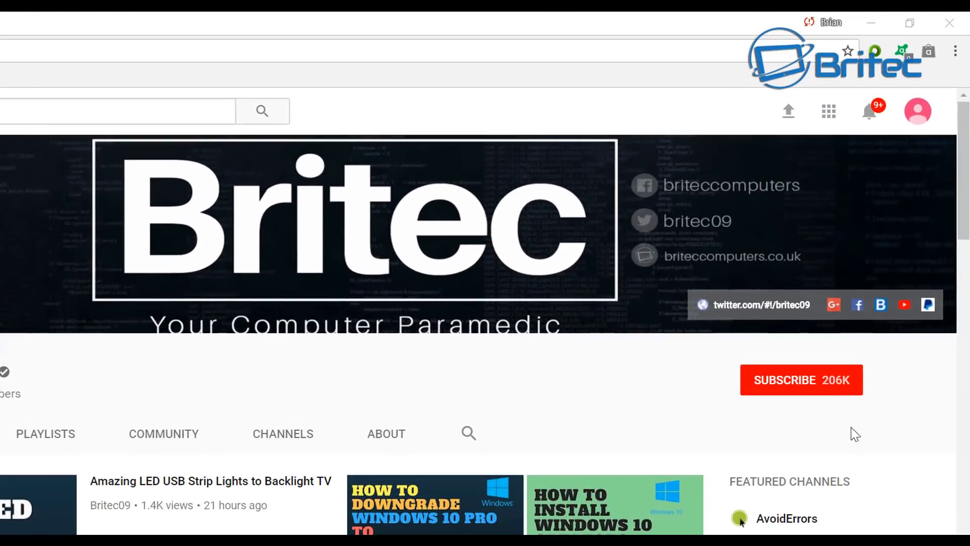
Step: Subscribe to the Britec YouTube channel from its channel page
click(812, 390)
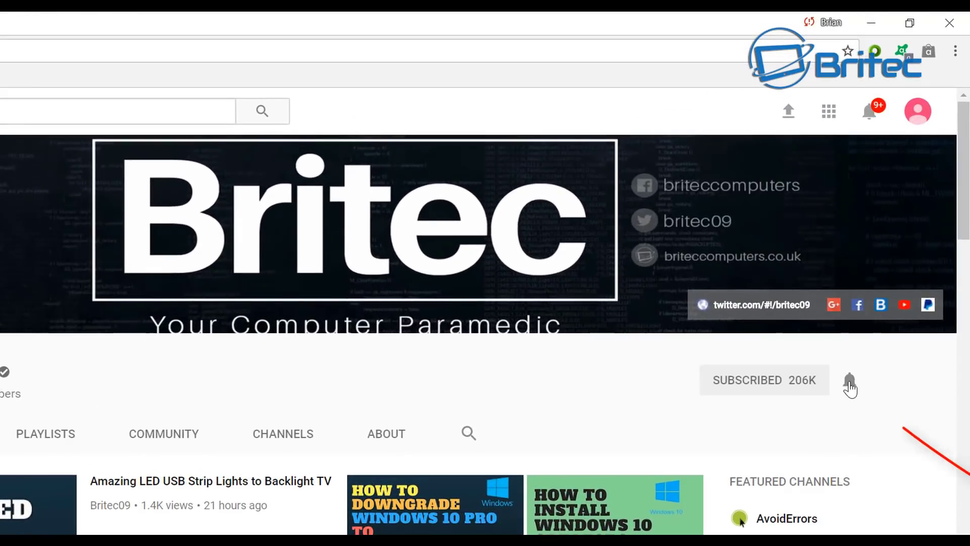